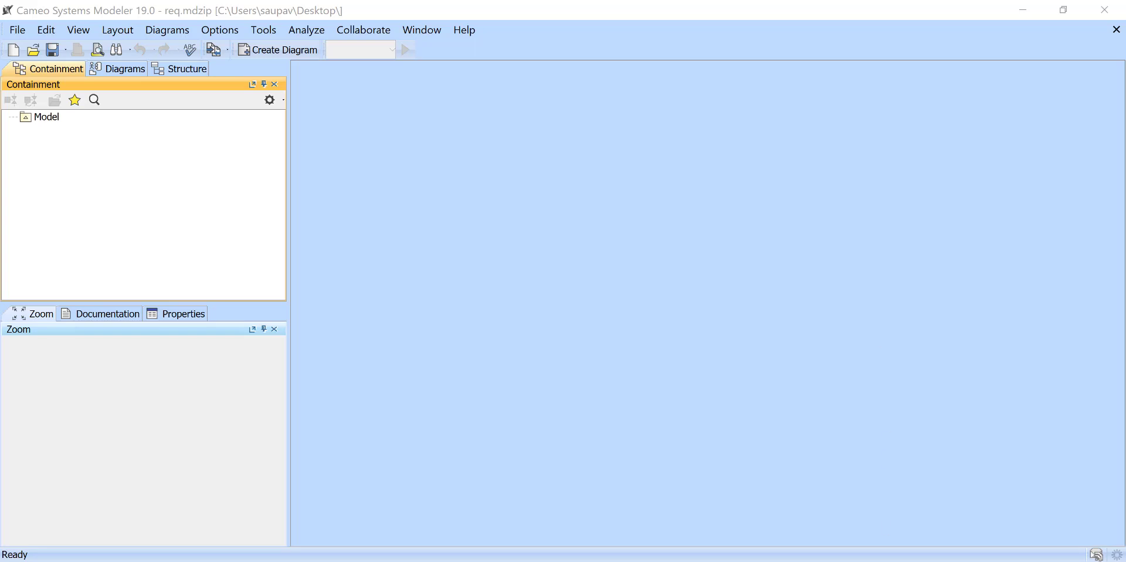
- Switch from the empty Cameo model to the requirements.xlsx workbook in Excel
key("alt+Tab")
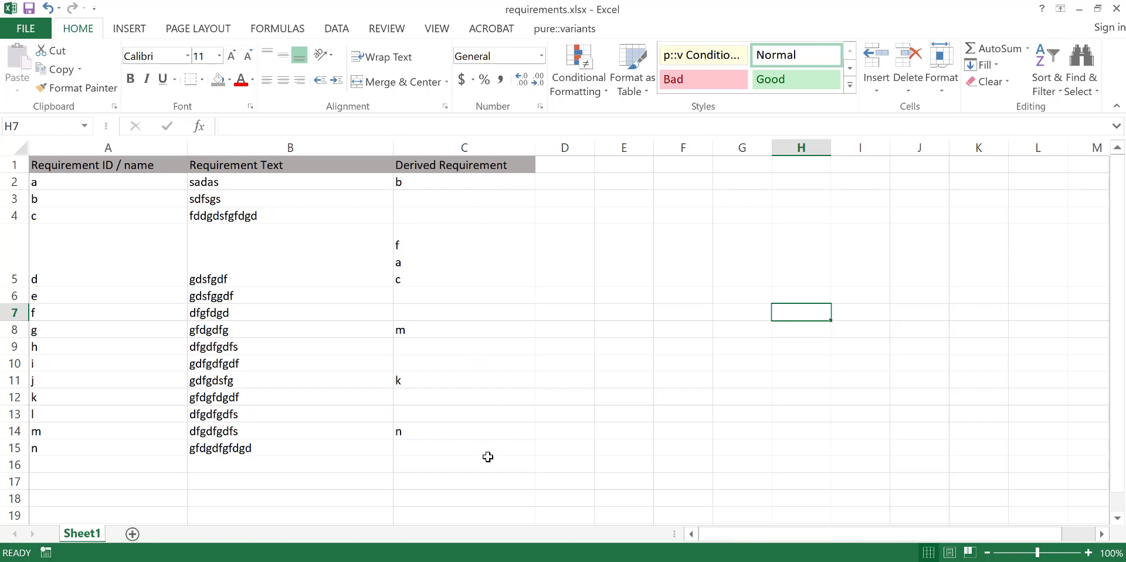
left_click_drag(79, 183, 432, 447)
left_click(669, 430)
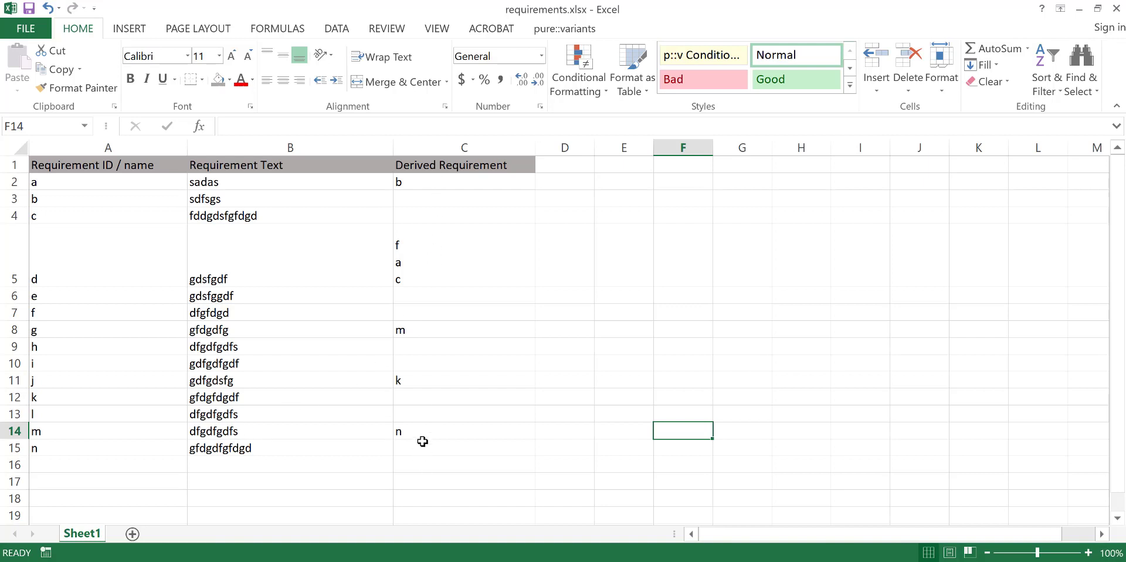
- Insert a new empty column B headed 'ID'
right_click(209, 141)
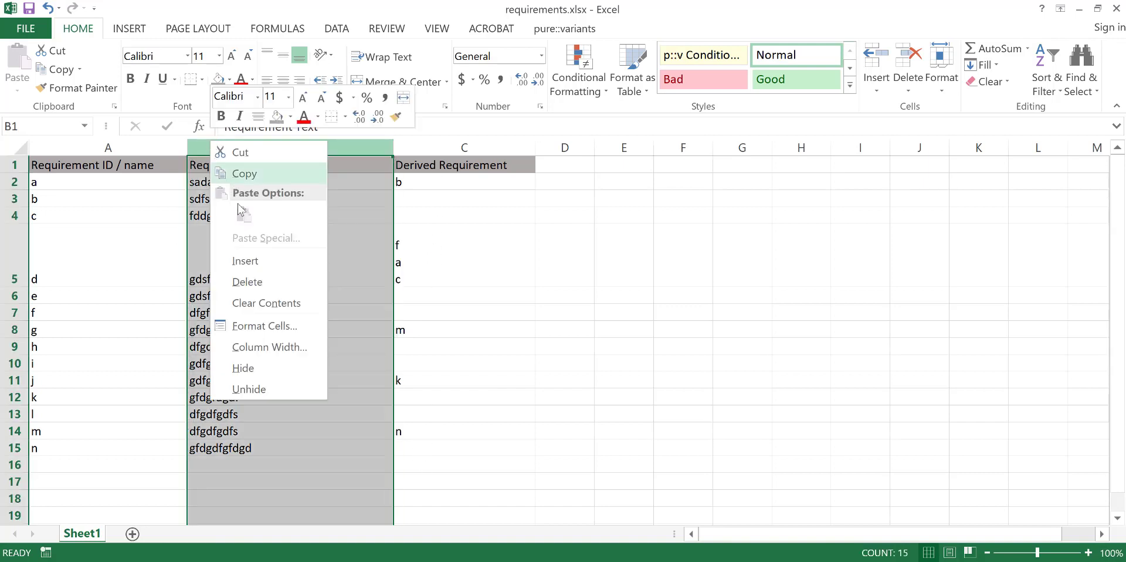
key("Escape")
key("ctrl+shift+plus")
left_click(309, 170)
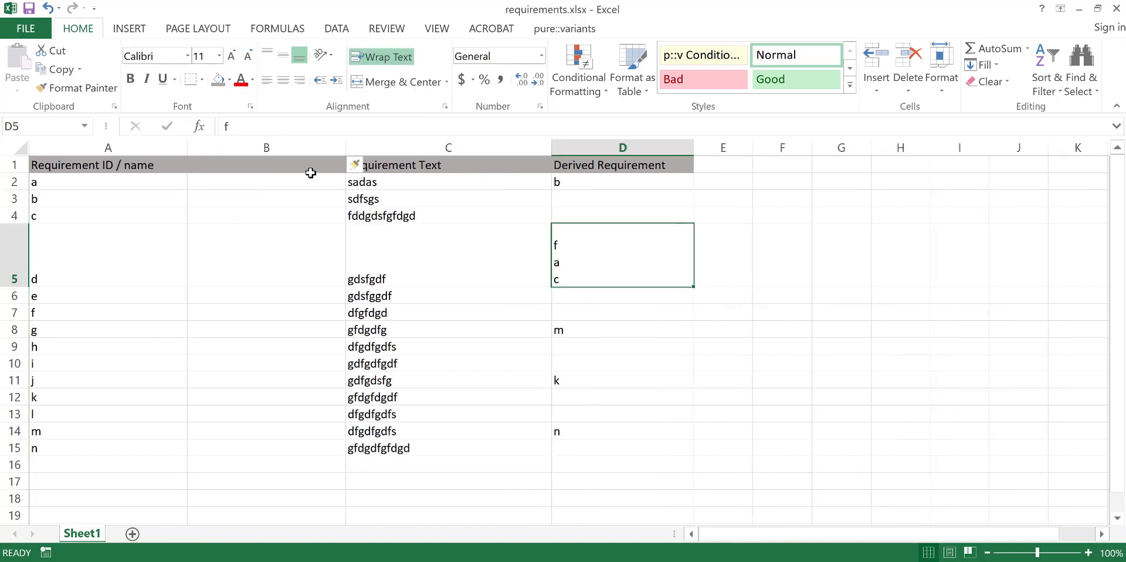
type("ID")
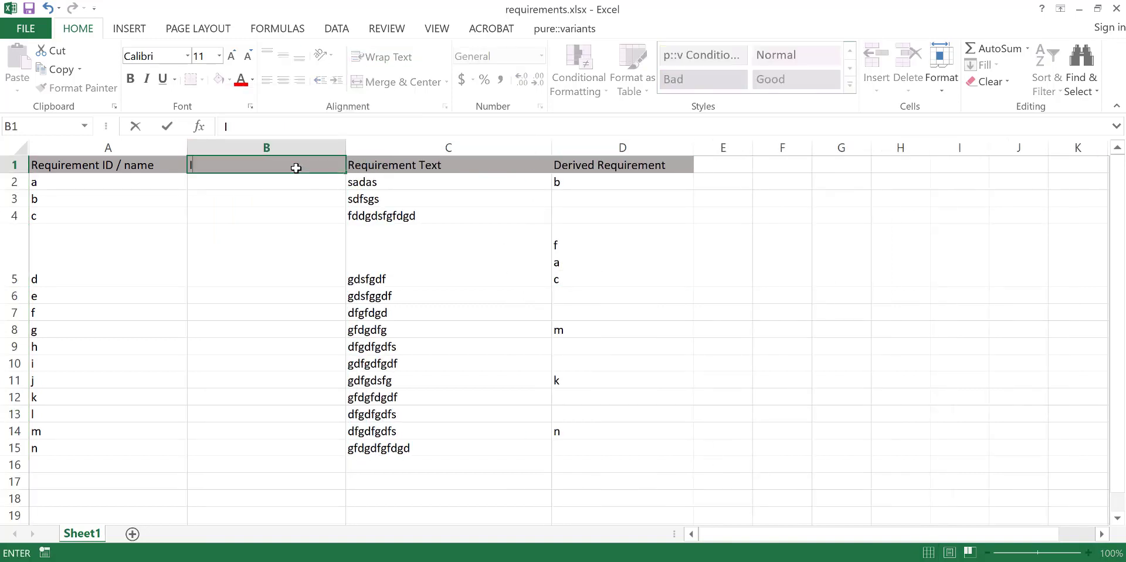
left_click(130, 210)
- Retitle the column A header to 'Requirement name'
double_click(134, 165)
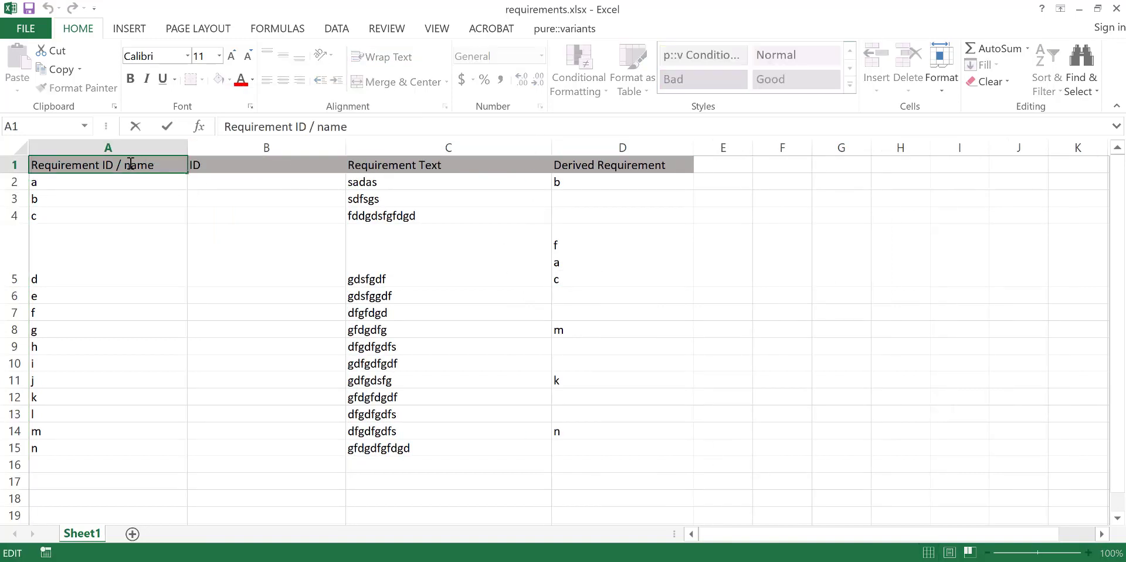
left_click_drag(124, 166, 88, 442)
key("BackSpace")
- Copy the names a–n from A2:A15 into B2:B15 as the ID values
key("ctrl+c")
left_click_drag(206, 192, 258, 444)
key("ctrl+v")
left_click(863, 412)
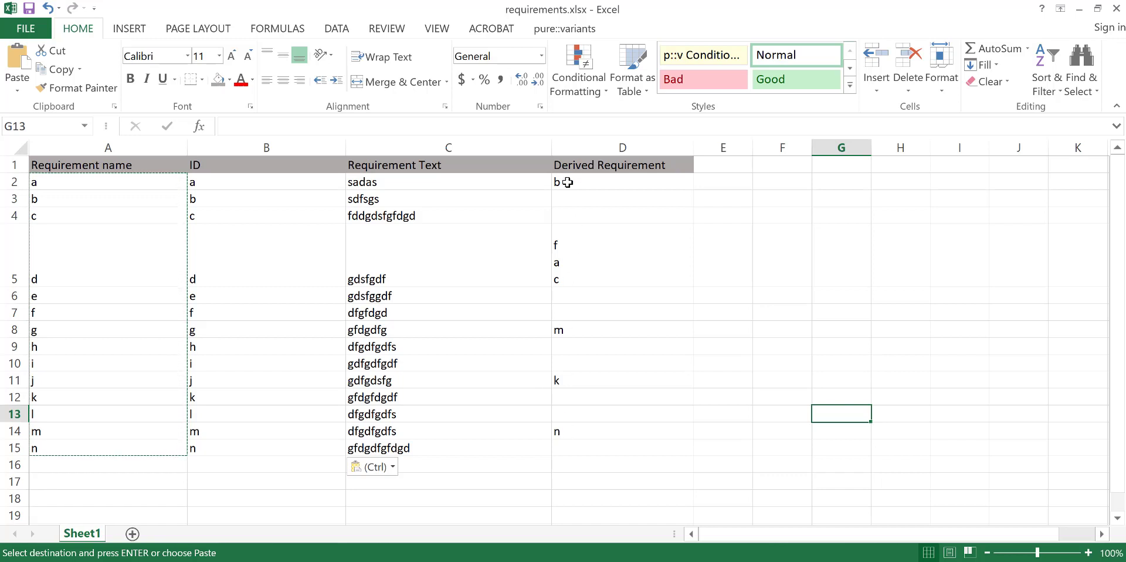
- Add i to d's derived requirements in D5 and k to g's in D8
double_click(565, 253)
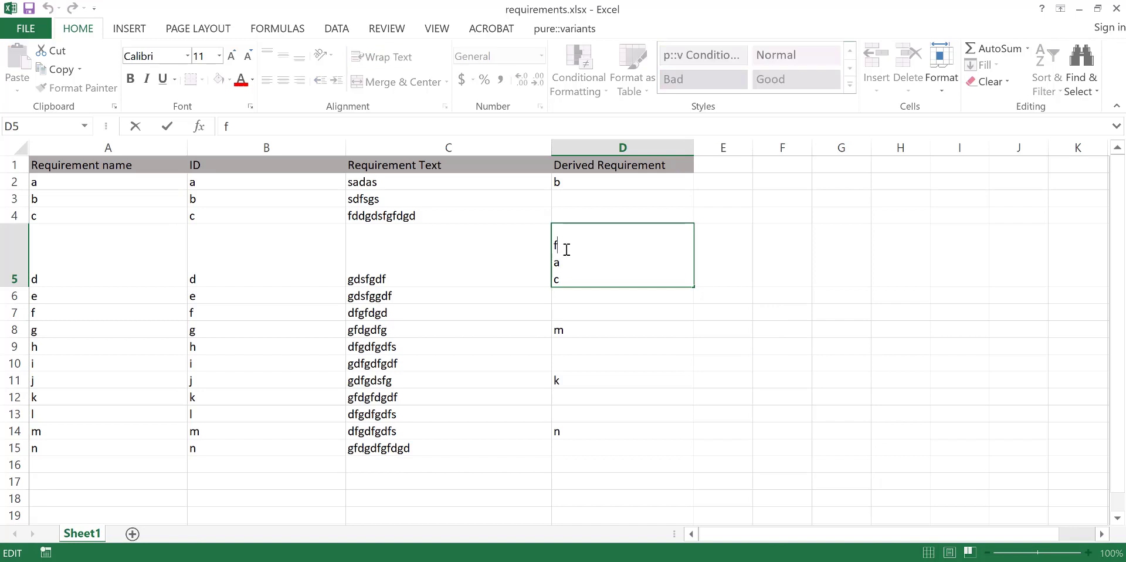
key("alt+Return")
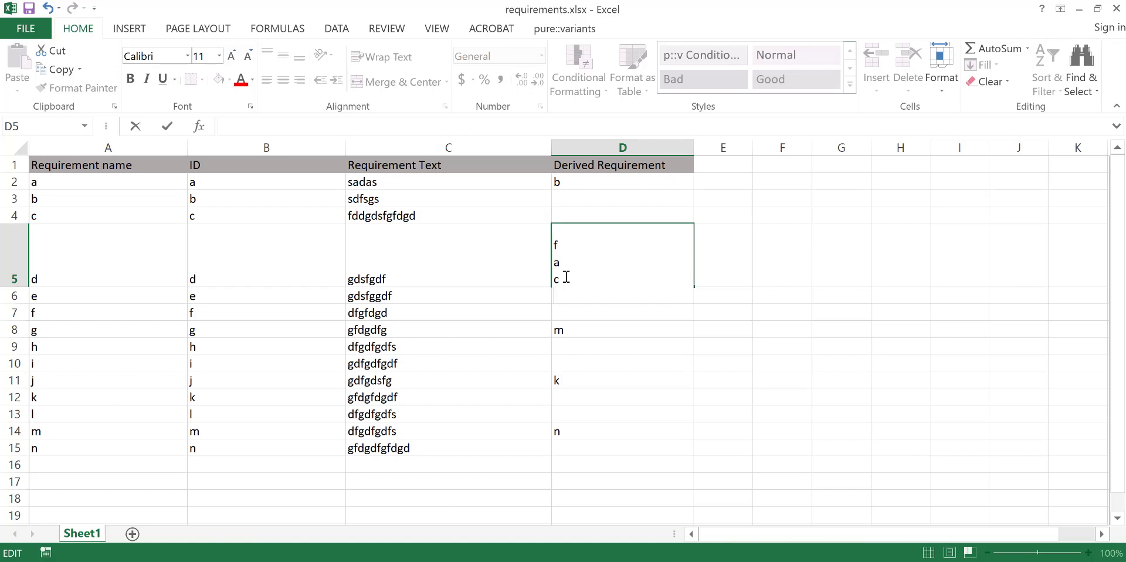
type("i")
left_click(827, 281)
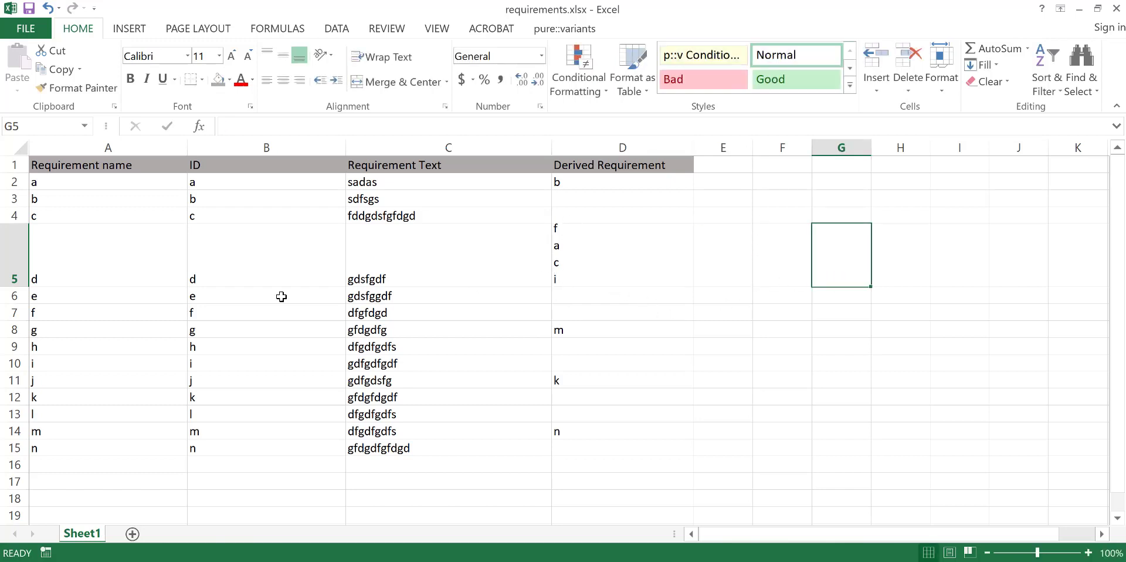
left_click_drag(10, 286, 10, 288)
double_click(568, 329)
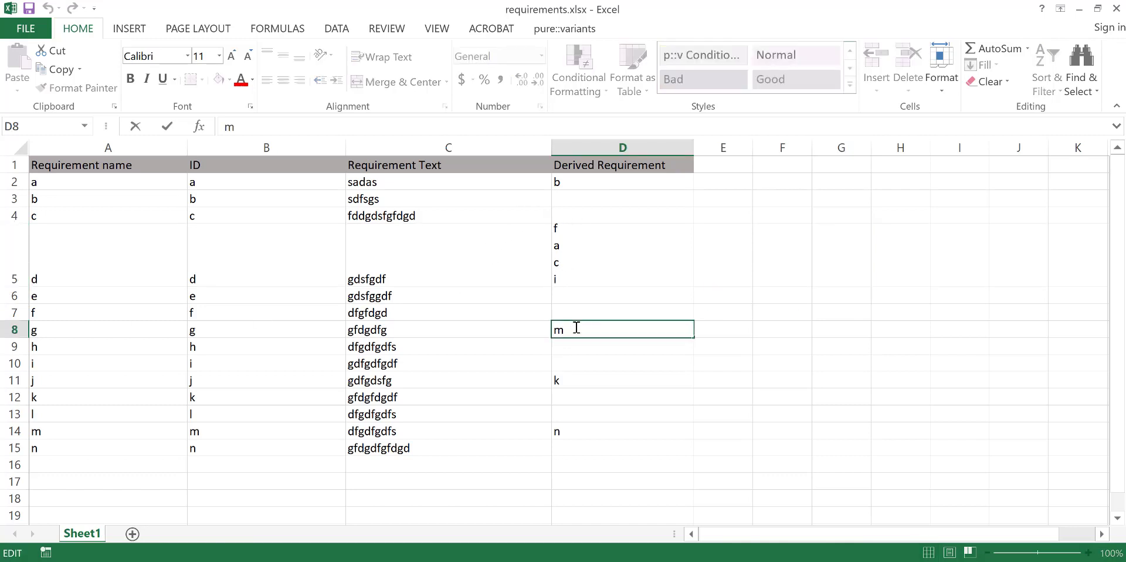
key("alt+Return")
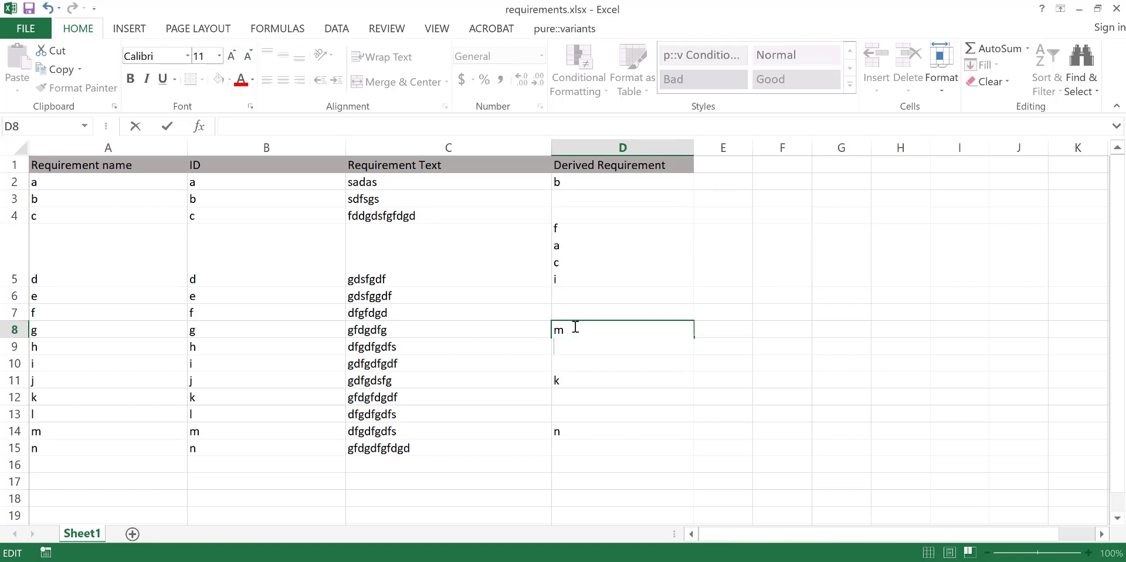
type("k")
left_click(908, 332)
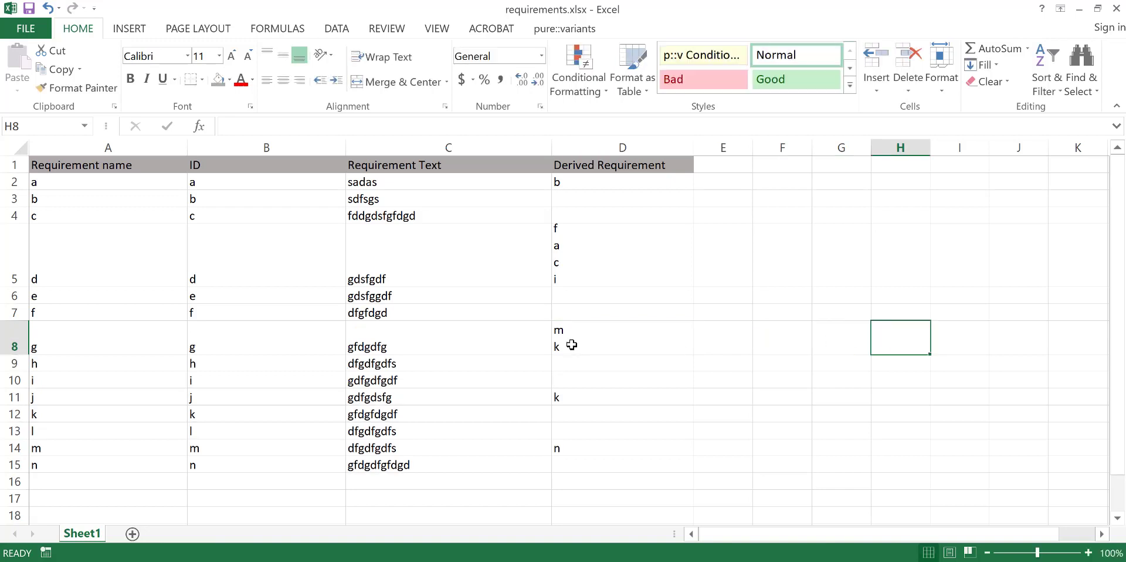
- Copy the requirement rows A2:D15
left_click_drag(114, 178, 596, 465)
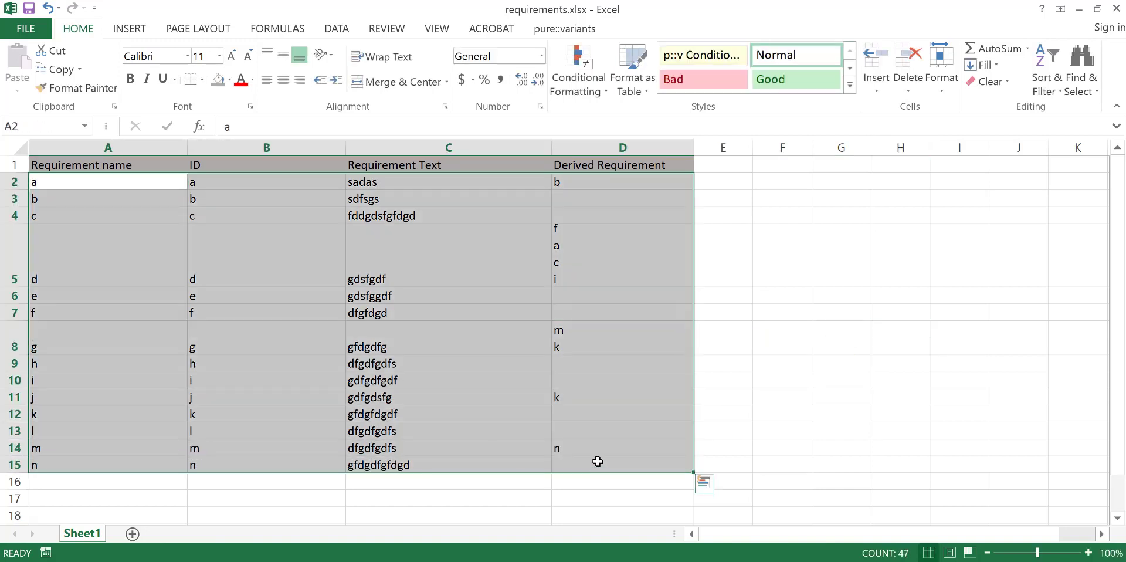
key("ctrl+c")
key("Escape")
- Create a new Requirement Table in the Cameo model
key("alt+Tab")
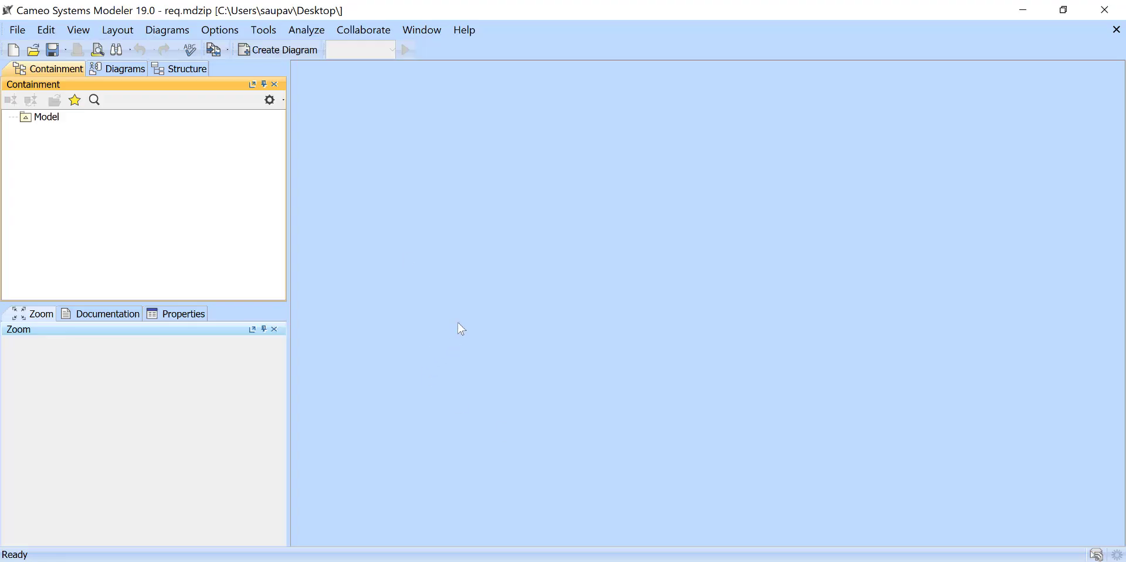
left_click(273, 51)
left_click(404, 128)
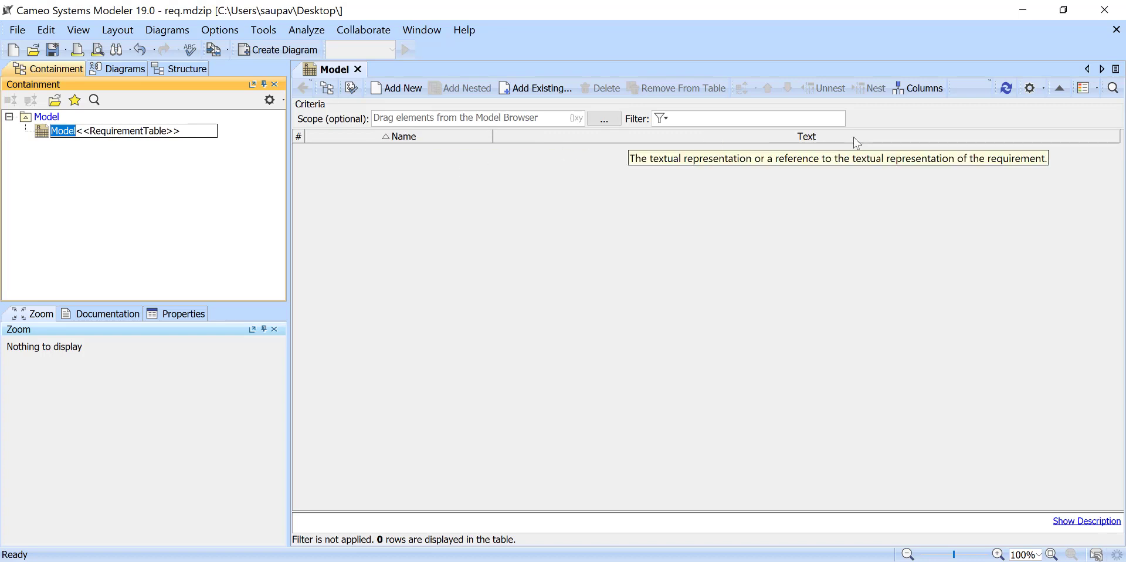
- Add the Id and Derived columns, placing Id next to Name
left_click(900, 88)
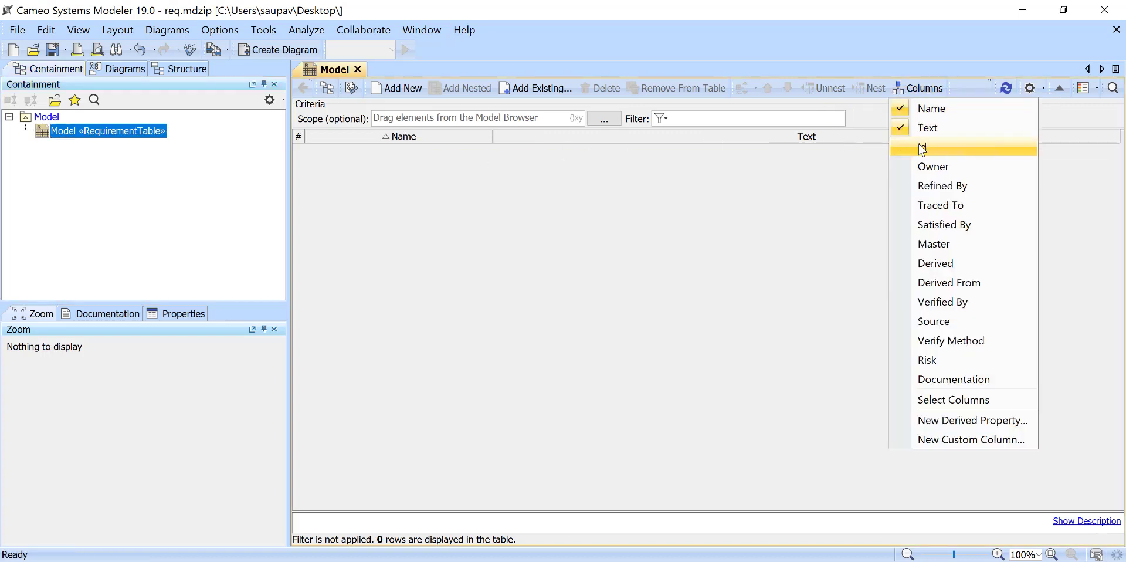
left_click(920, 147)
left_click_drag(1079, 136, 519, 172)
left_click(915, 88)
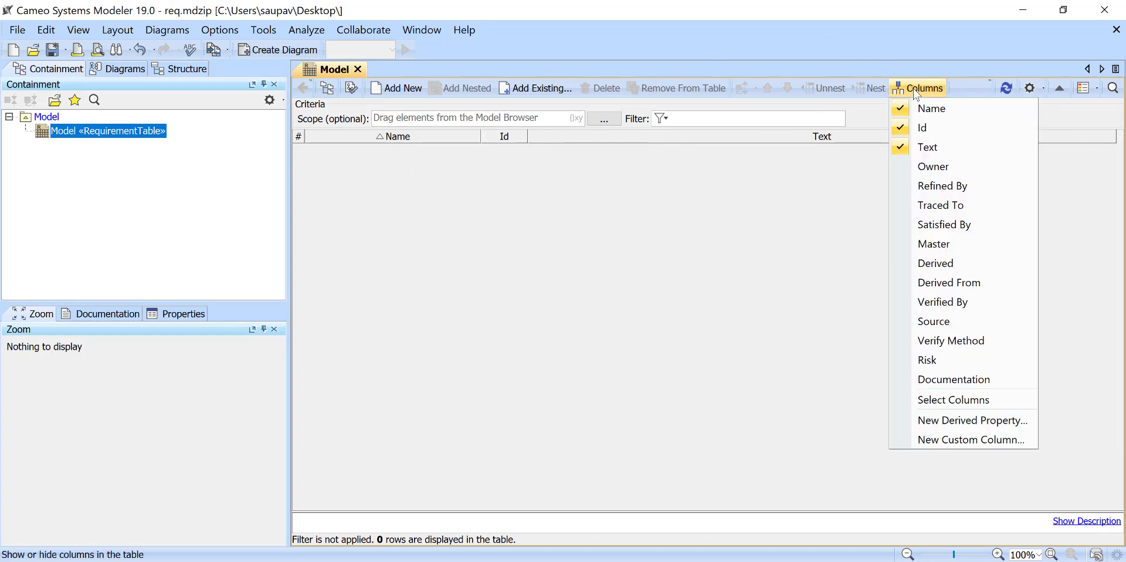
left_click(935, 263)
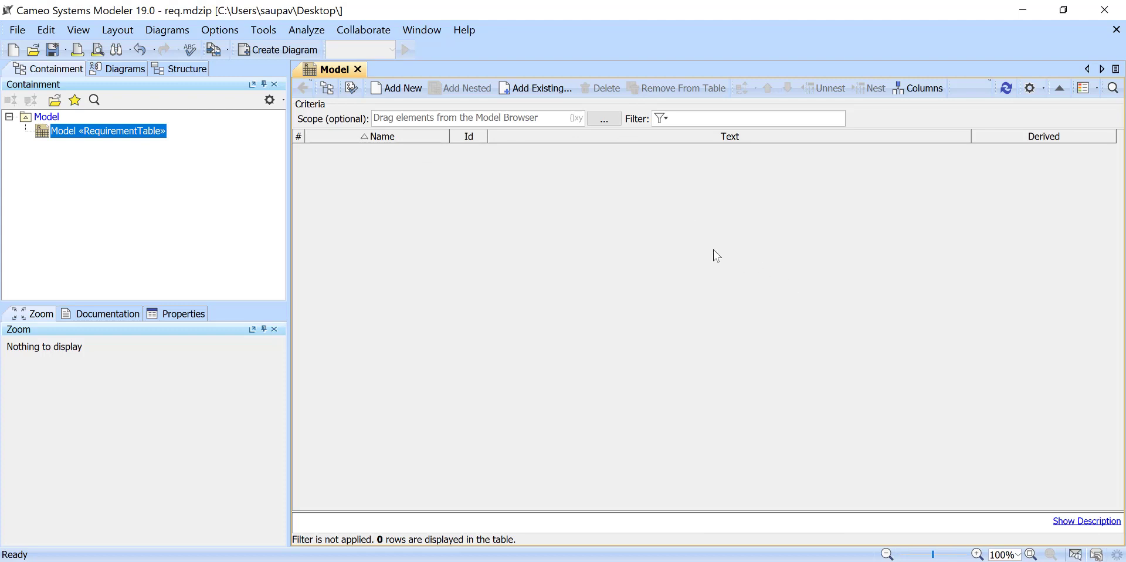
- Paste the 14 Excel requirements into the table as Requirement elements
key("Insert")
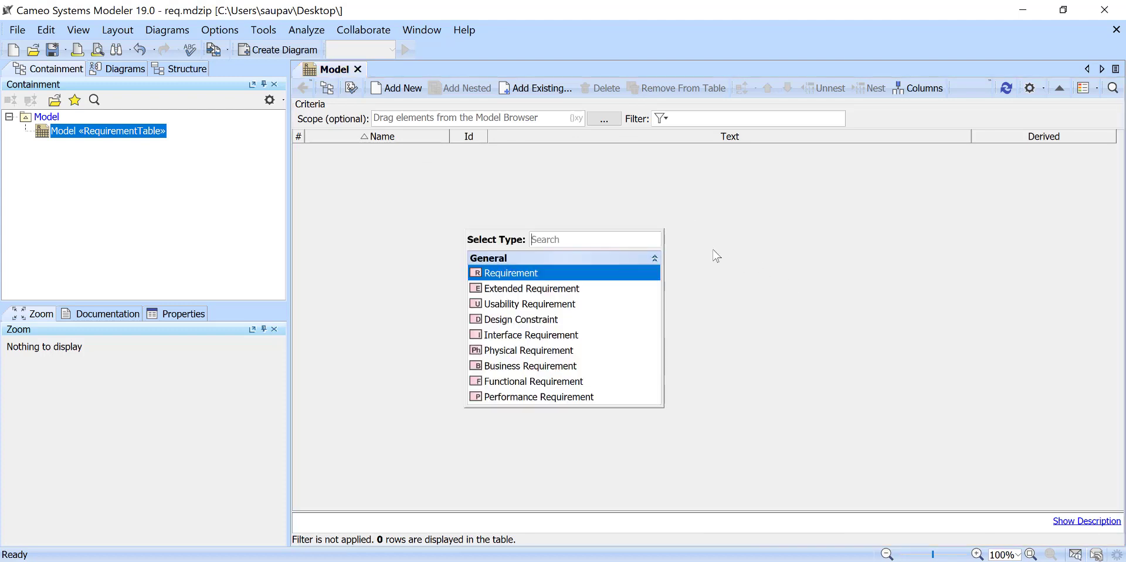
left_click(499, 273)
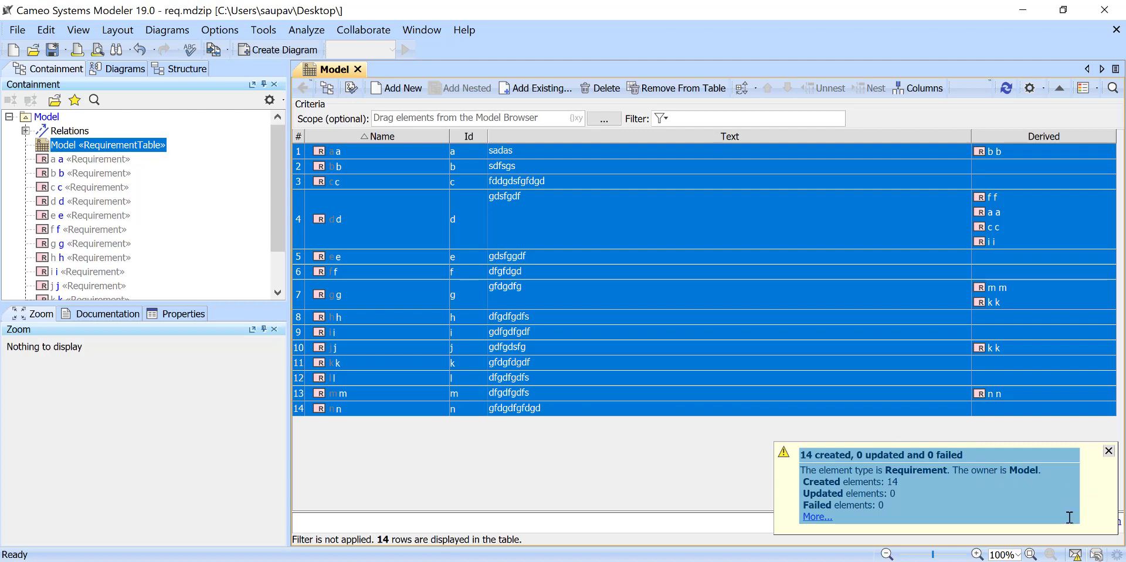
left_click(1108, 451)
- Check requirement j's text cell, then select the root Model as the new diagram's owner
left_click(607, 393)
left_click(607, 346)
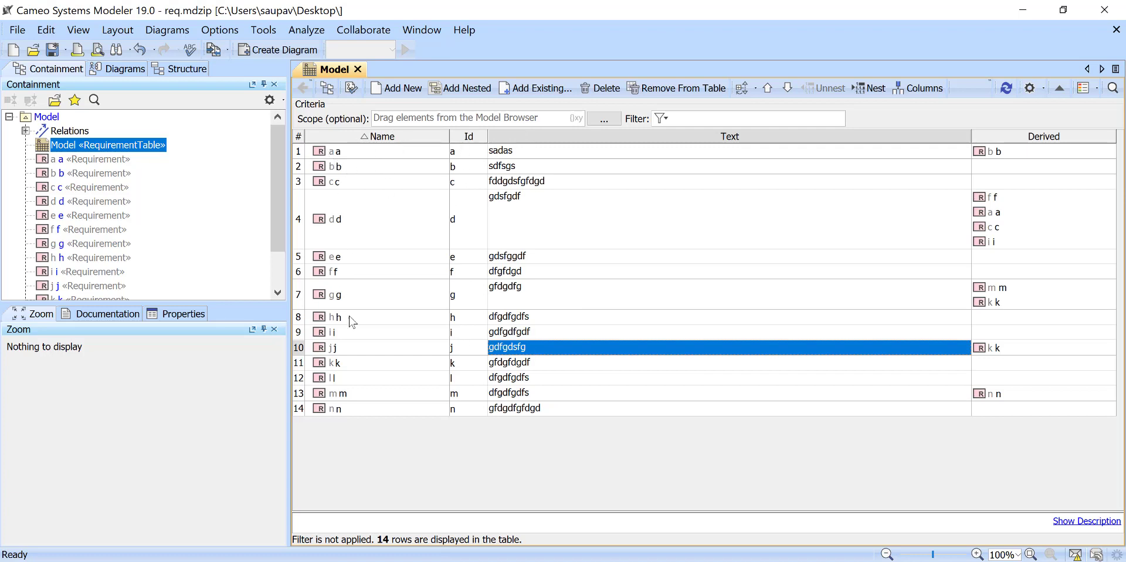
left_click(736, 467)
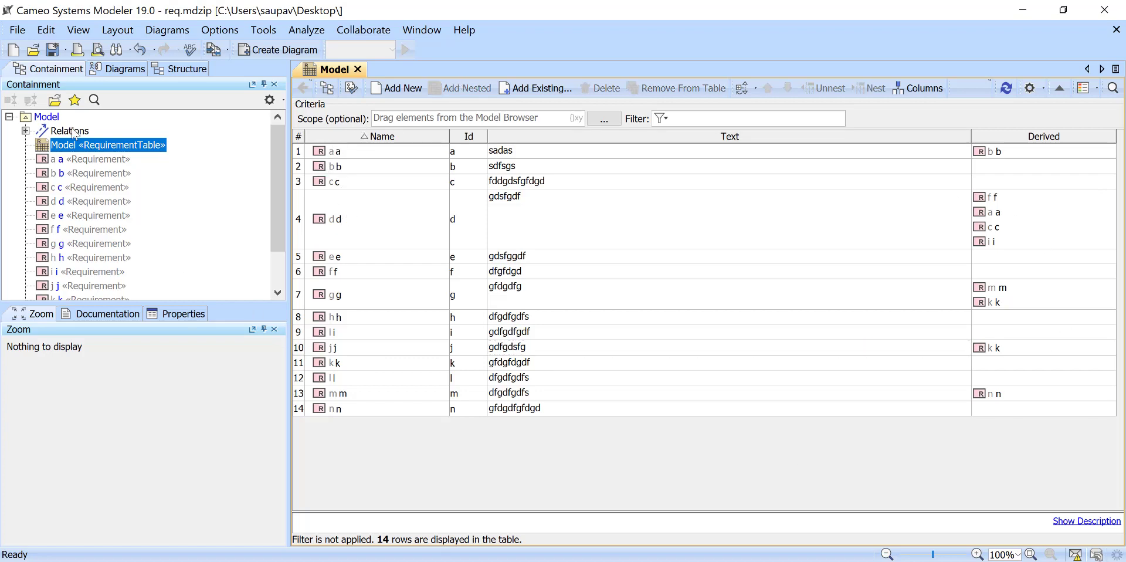
left_click(46, 119)
left_click(279, 49)
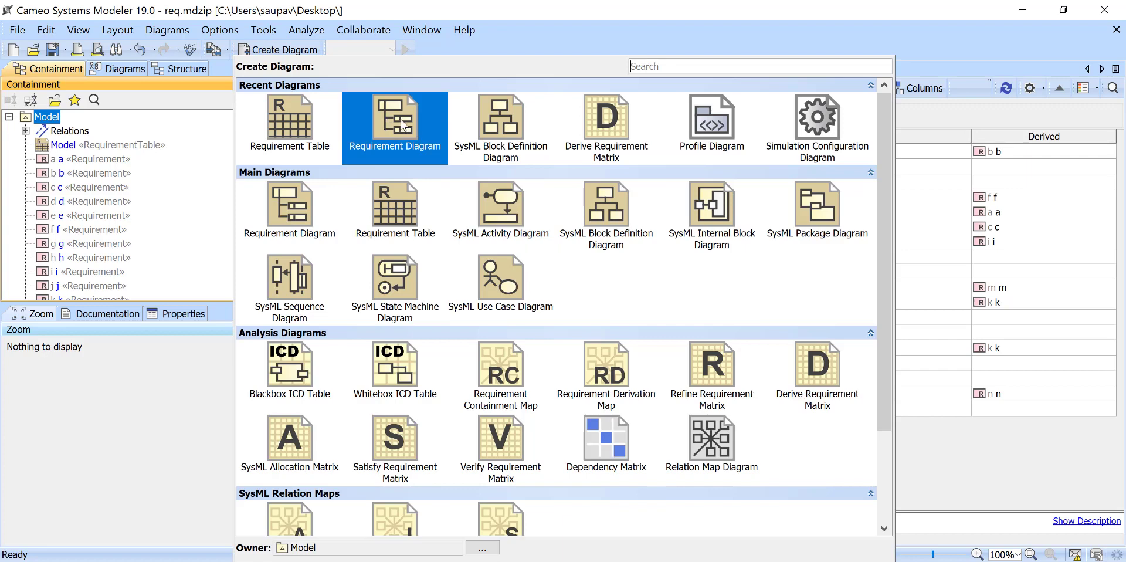
- Create a Derive Requirement Matrix with rows and columns scoped to Model
left_click(815, 379)
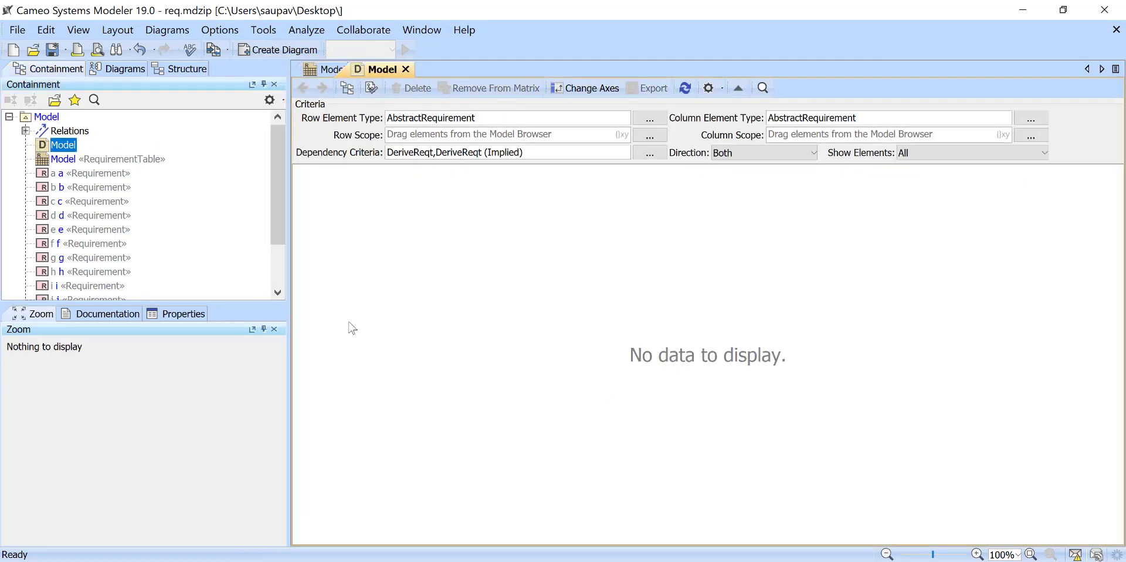
left_click_drag(47, 116, 448, 134)
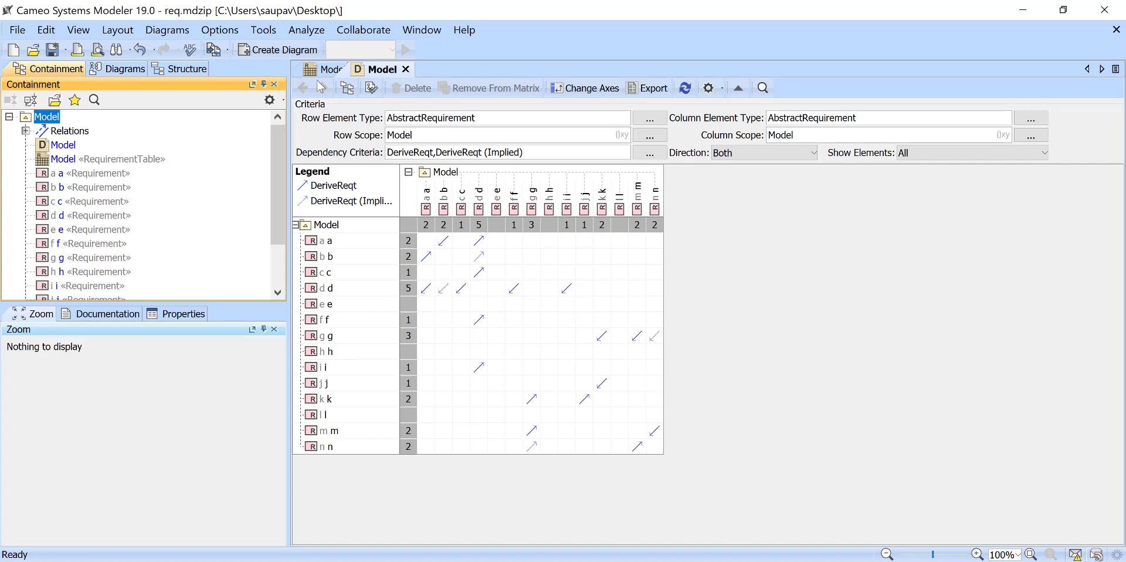
- Create a Requirement Diagram and place requirements a–n on it
left_click(285, 49)
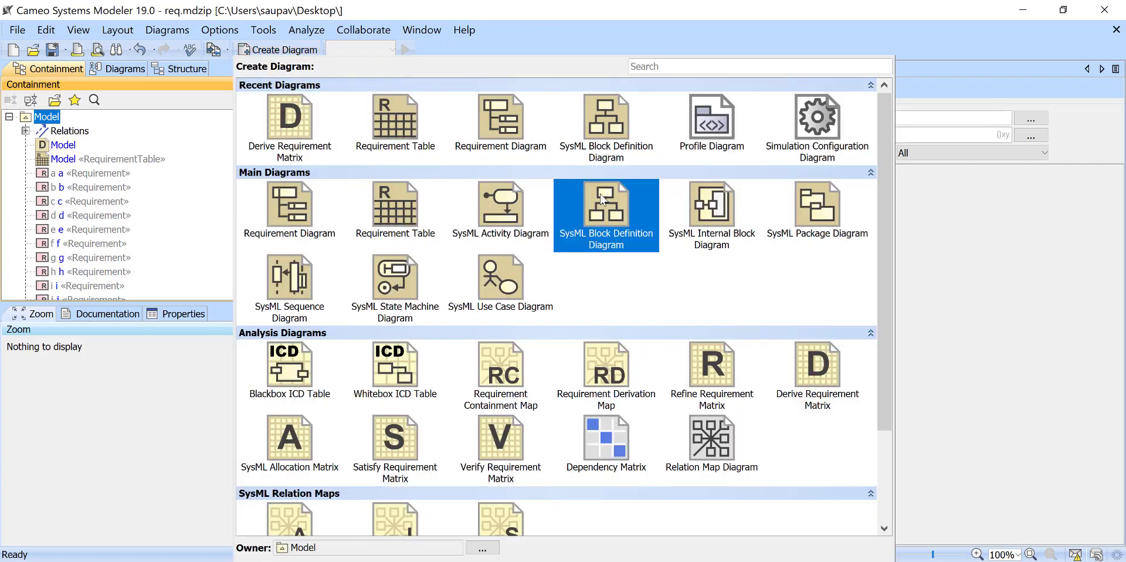
double_click(315, 190)
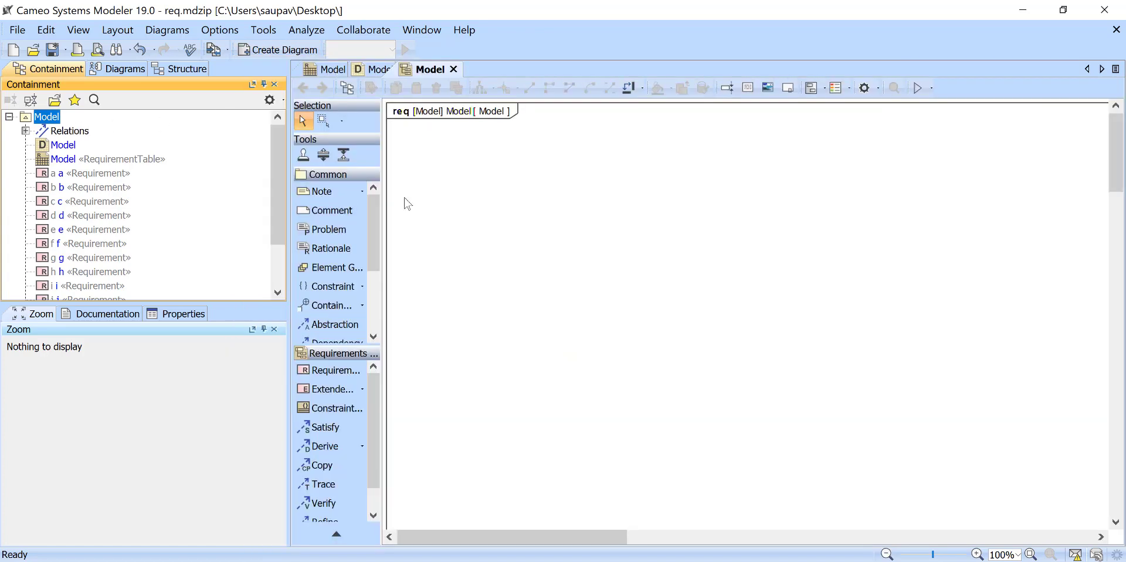
left_click(58, 187)
scroll(73, 250, "down", 2)
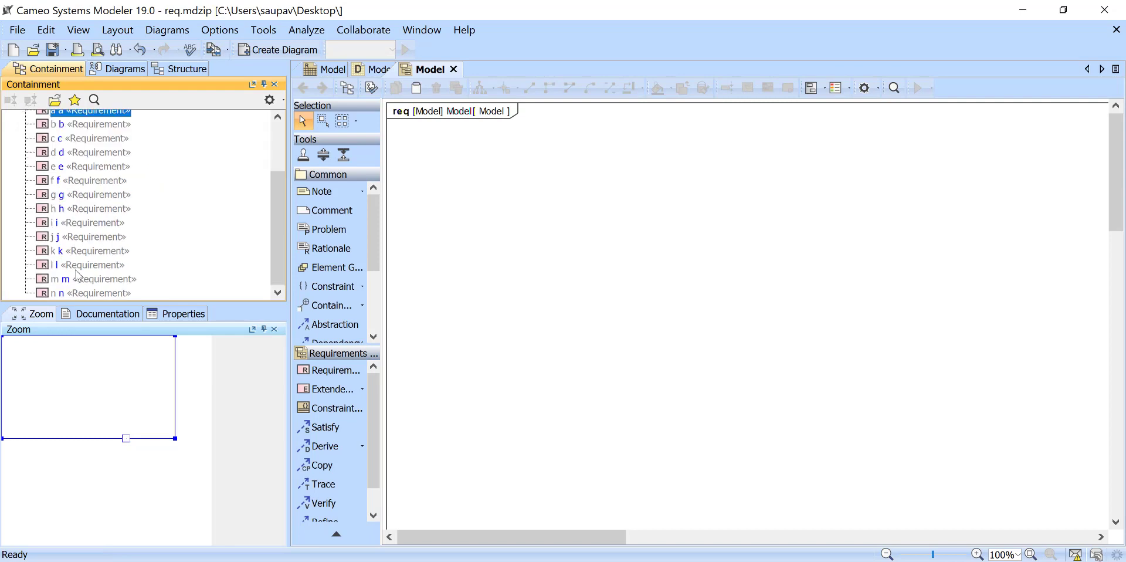
left_click(70, 291, "shift")
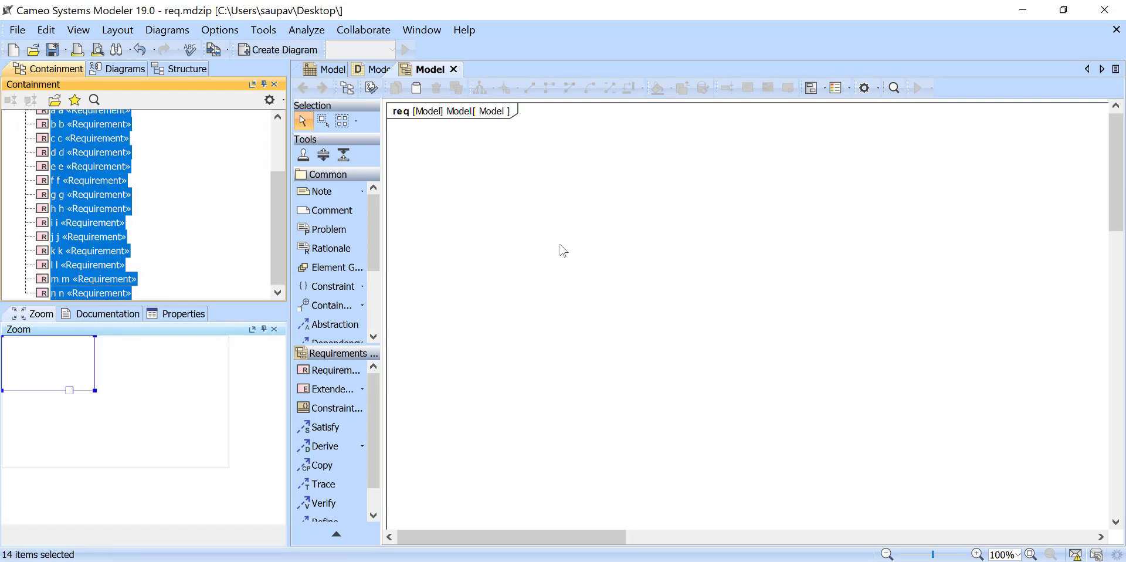
left_click_drag(563, 251, 562, 249)
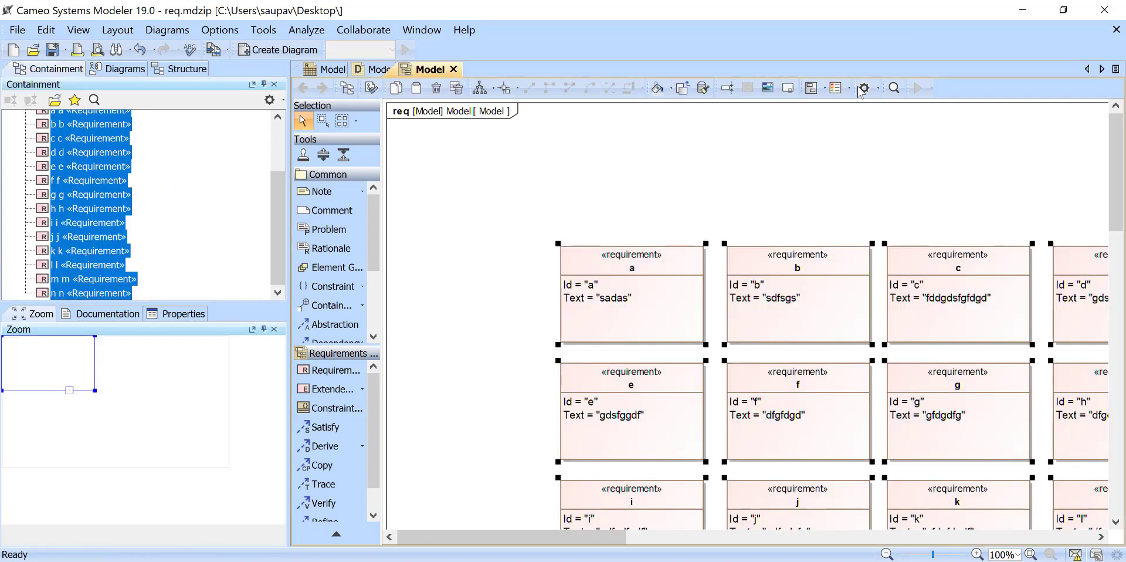
- Display all deriveReqt paths, arrange them in a tree layout, and save the project
left_click(815, 92)
left_click(850, 110)
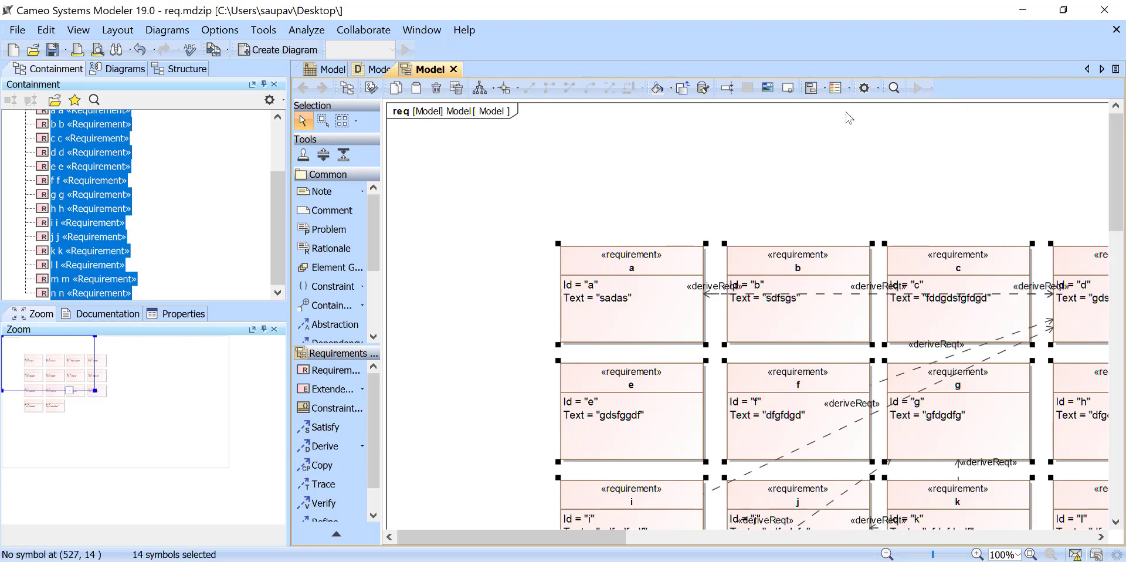
left_click(485, 88)
scroll(452, 240, "down", 5)
left_click_drag(590, 531, 782, 466)
scroll(715, 397, "up", 3)
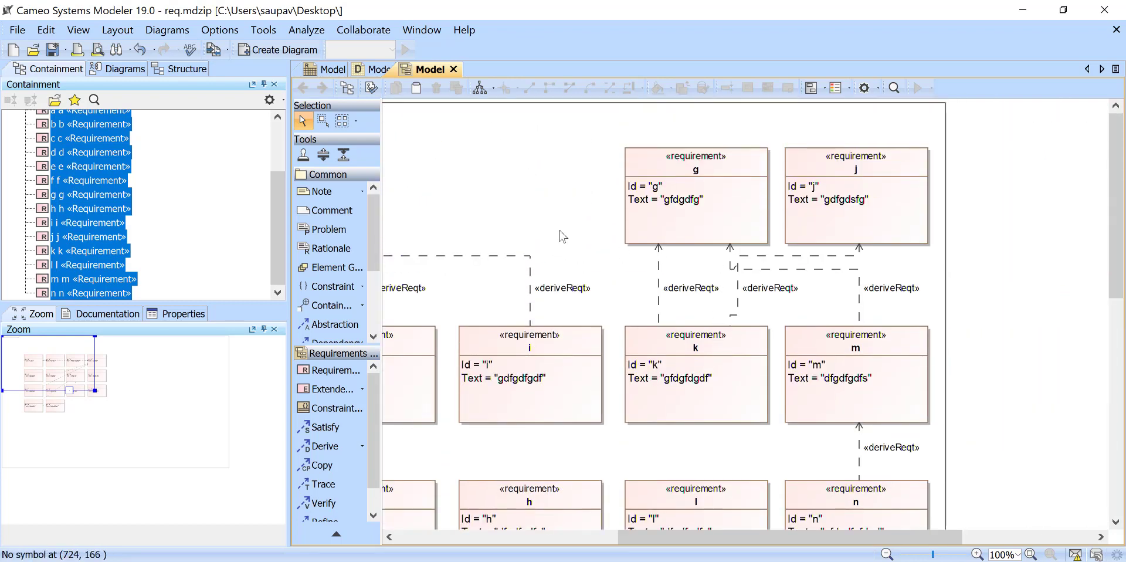
left_click_drag(645, 535, 422, 522)
left_click(54, 50)
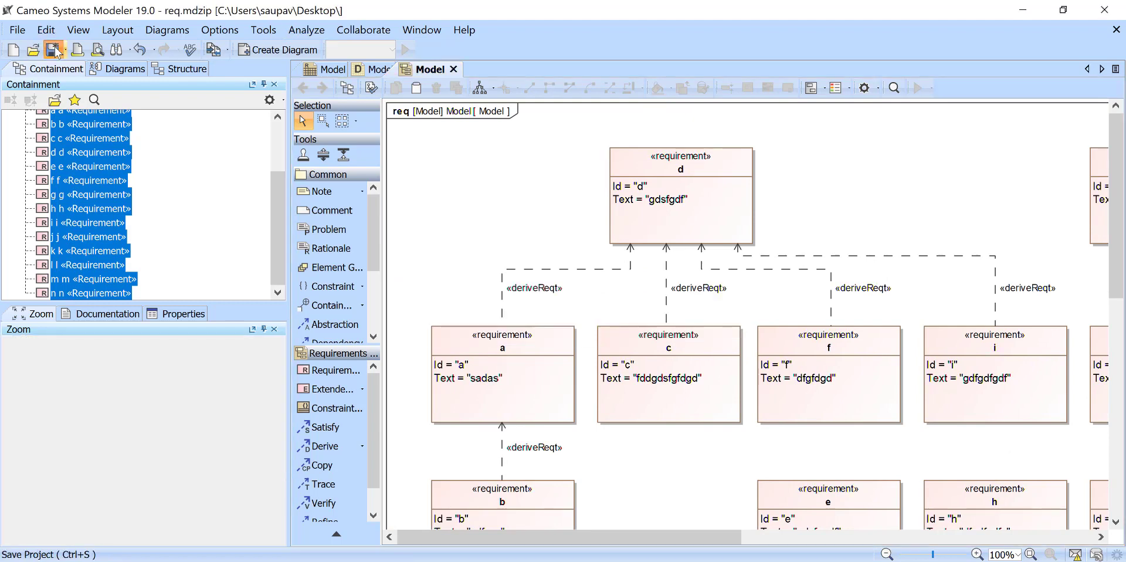
left_click(343, 70)
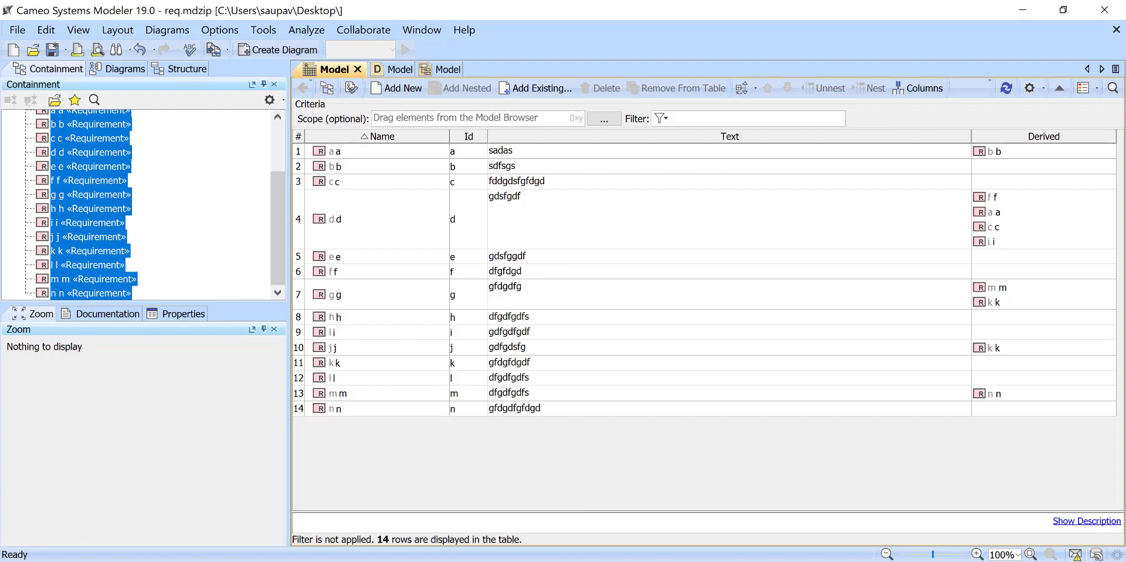
- Change requirement c's text in C4 to 3346667 and n's in C15 to 44444
left_click(718, 499)
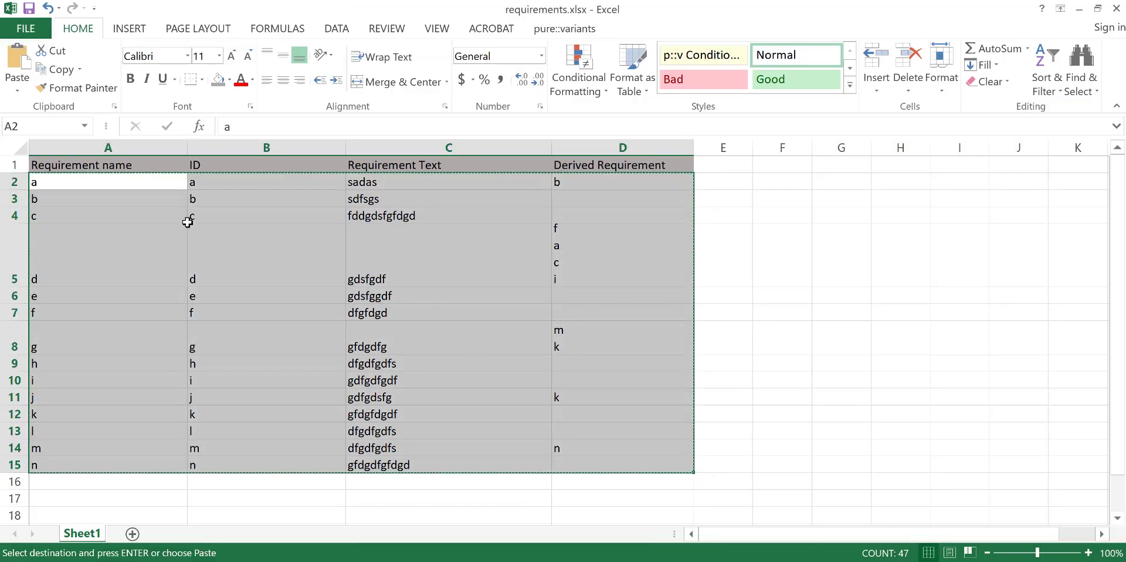
left_click(902, 265)
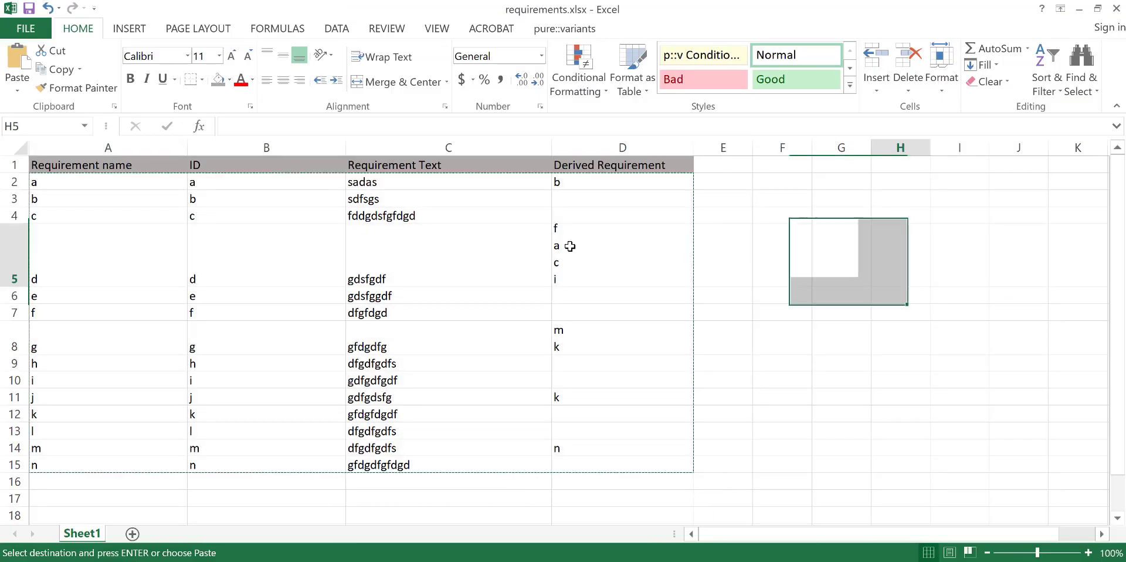
double_click(414, 215)
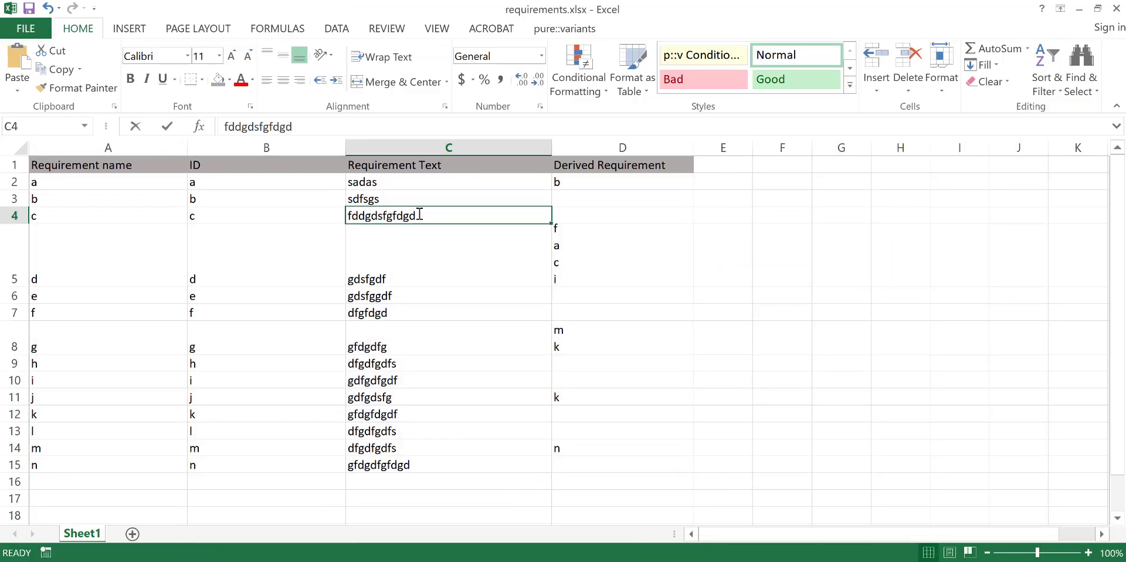
double_click(369, 217)
type("3")
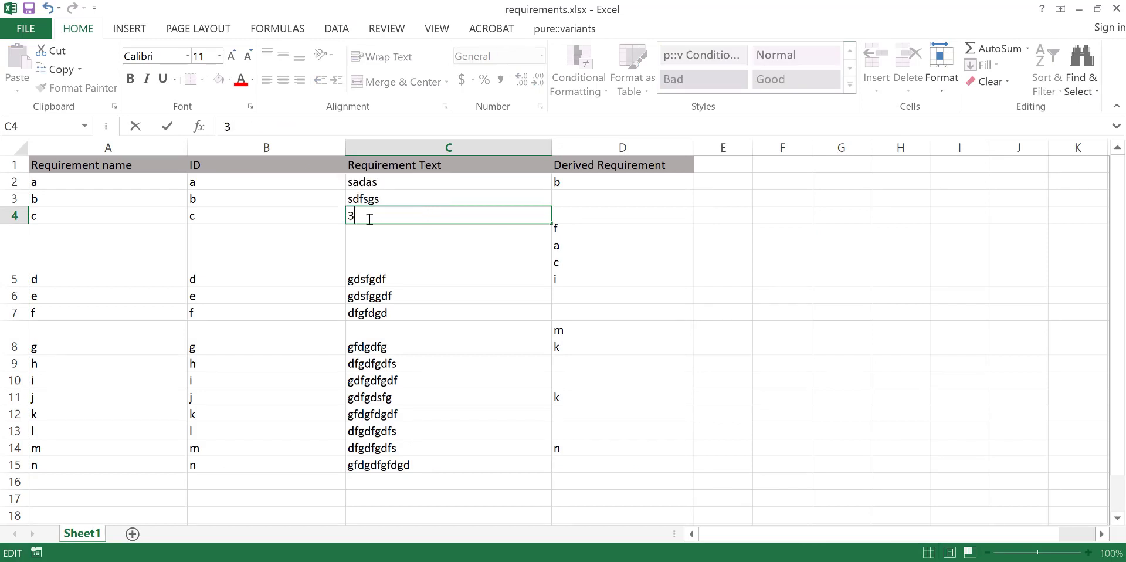
type("346667")
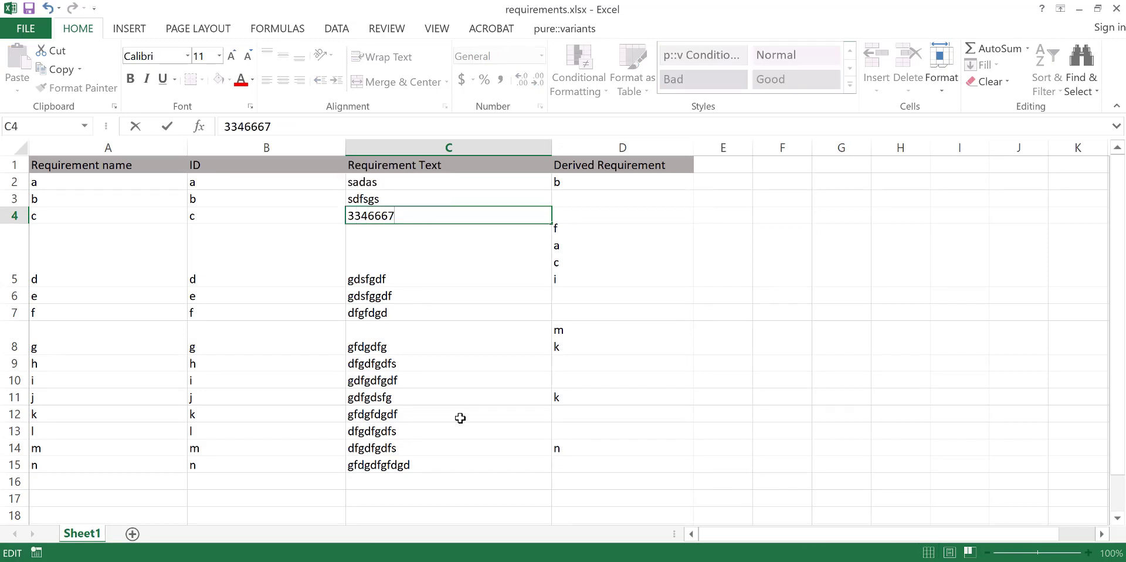
left_click_drag(431, 448, 431, 467)
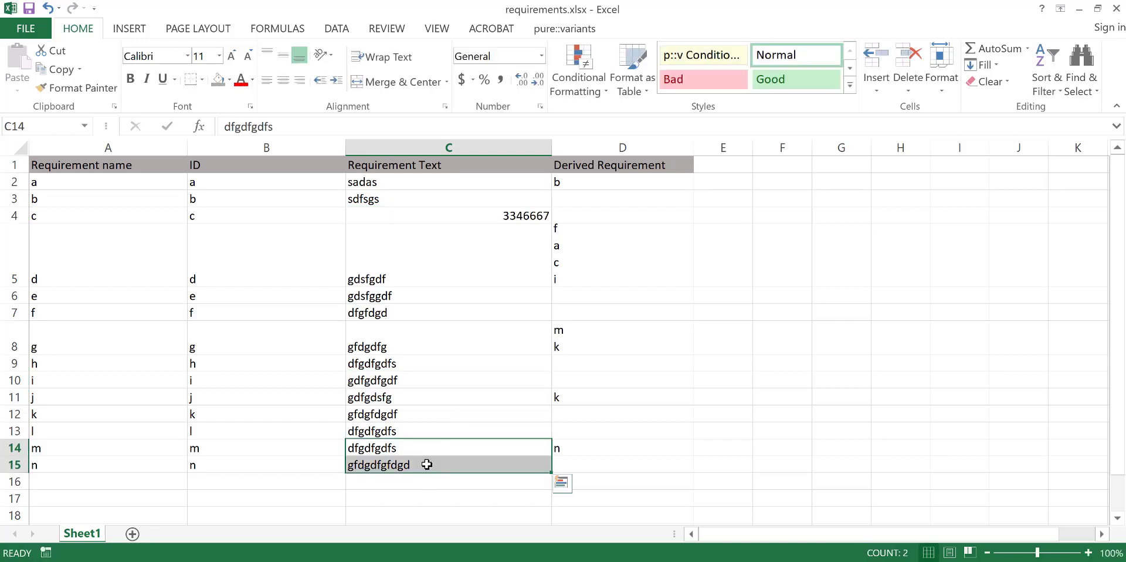
left_click(427, 464)
type("44444")
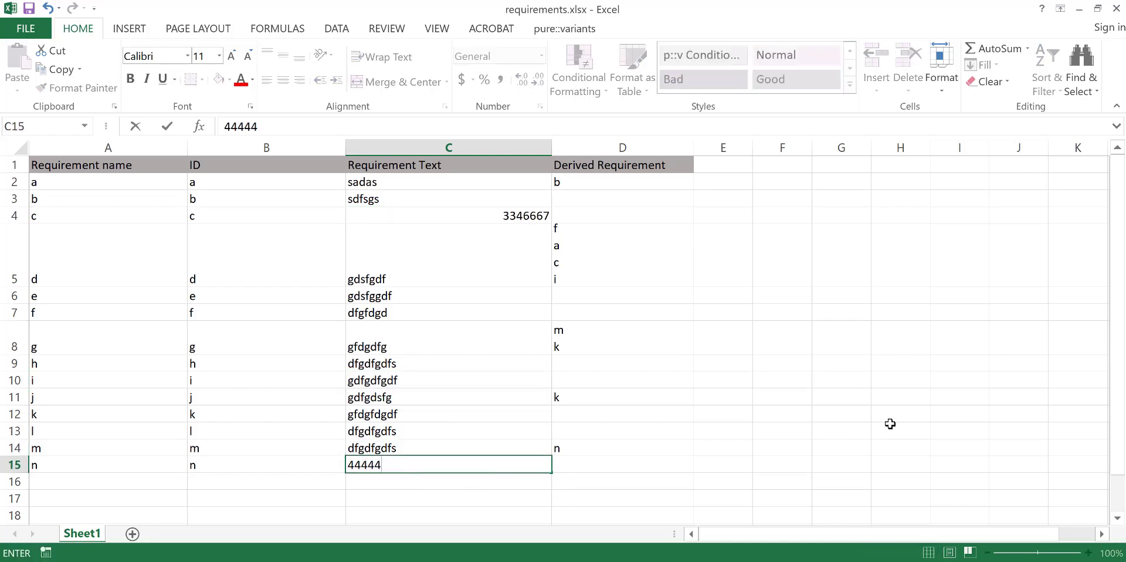
left_click(890, 423)
- Copy the requirement rows A2:D15
left_click(1038, 252)
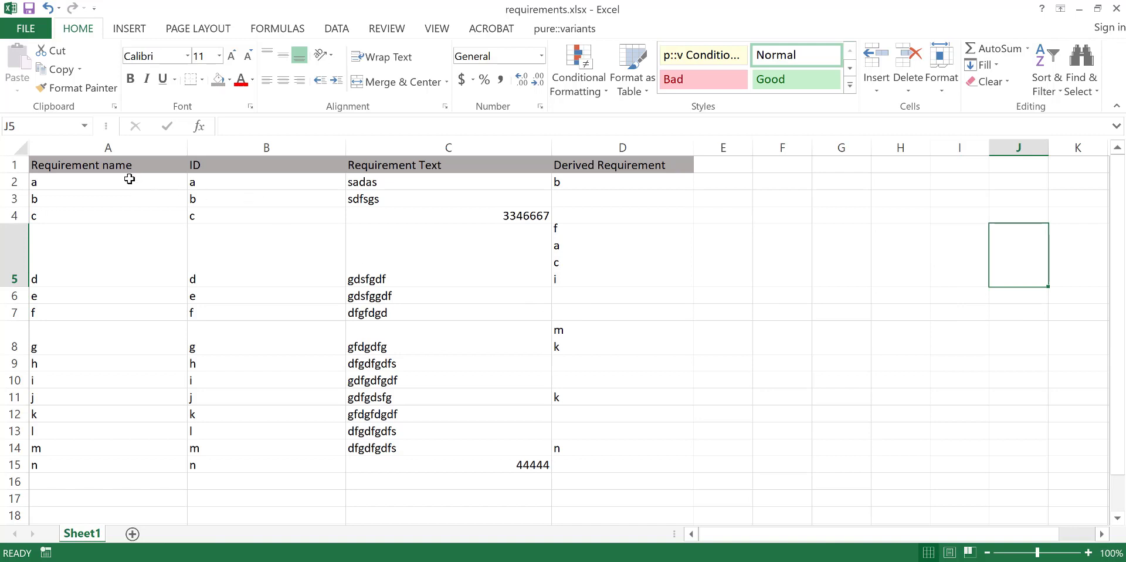
left_click_drag(130, 178, 582, 464)
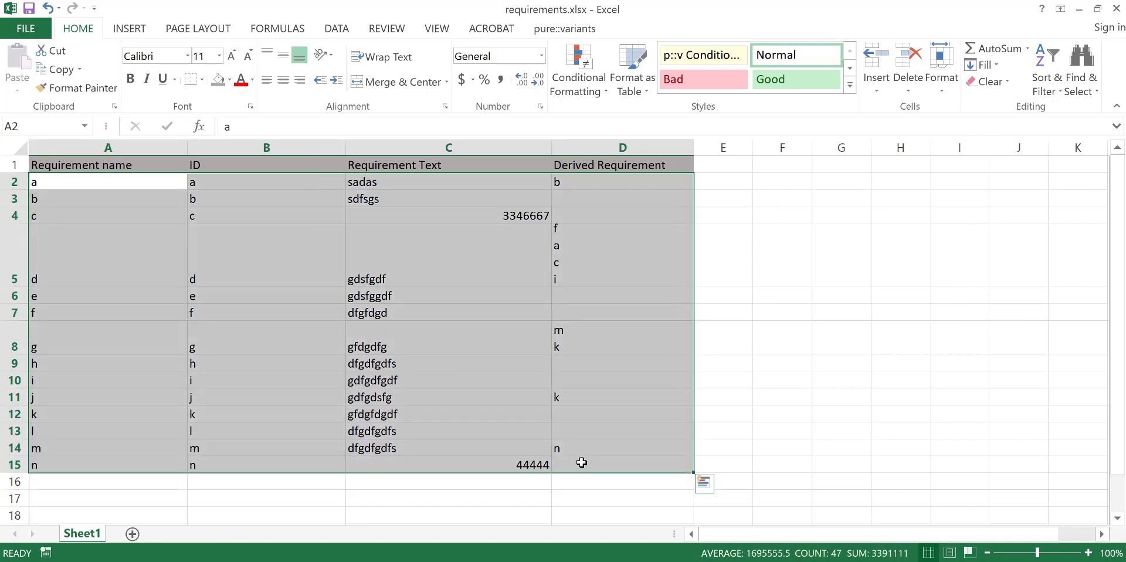
key("ctrl+c")
- Paste the updated rows into the Requirement Table as Requirement type, updating all 14
key("alt+Tab")
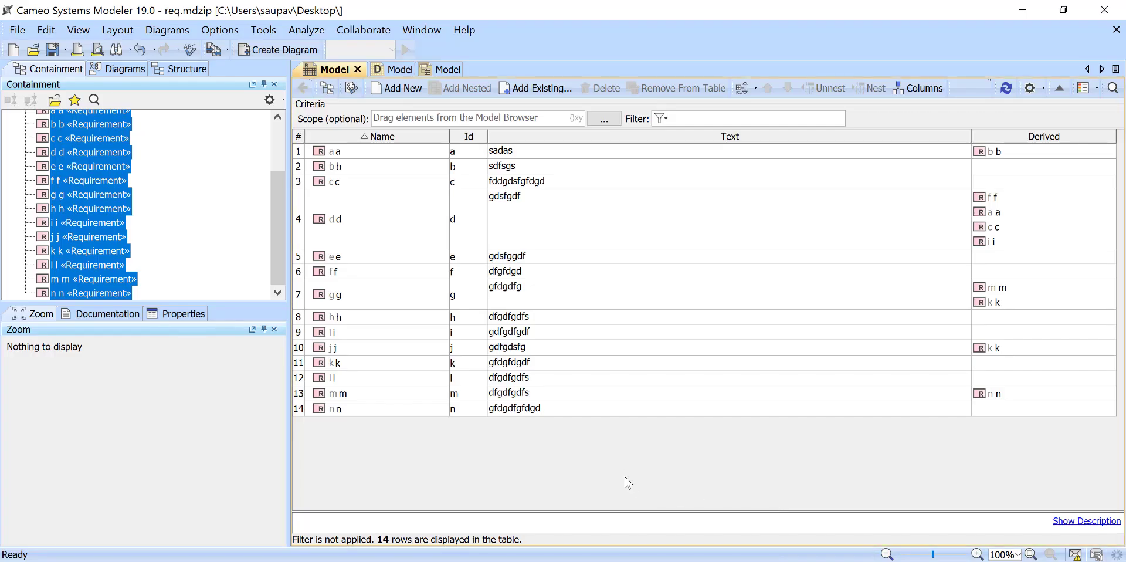
key("ctrl+v")
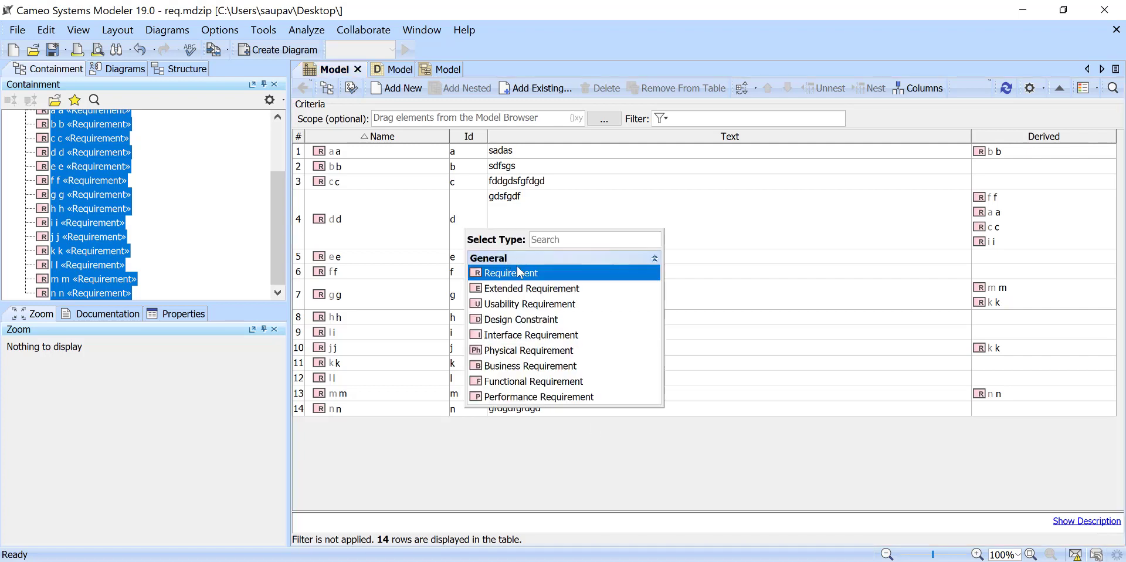
left_click(518, 281)
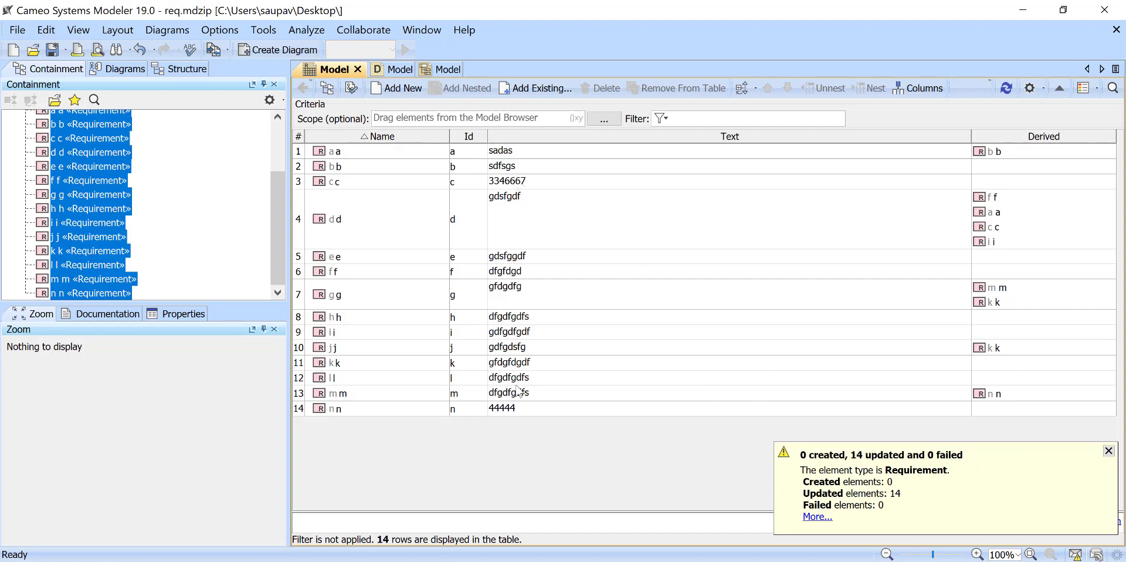
- Close the '0 created, 14 updated' notification and scroll the Containment tree to the top
left_click(1108, 450)
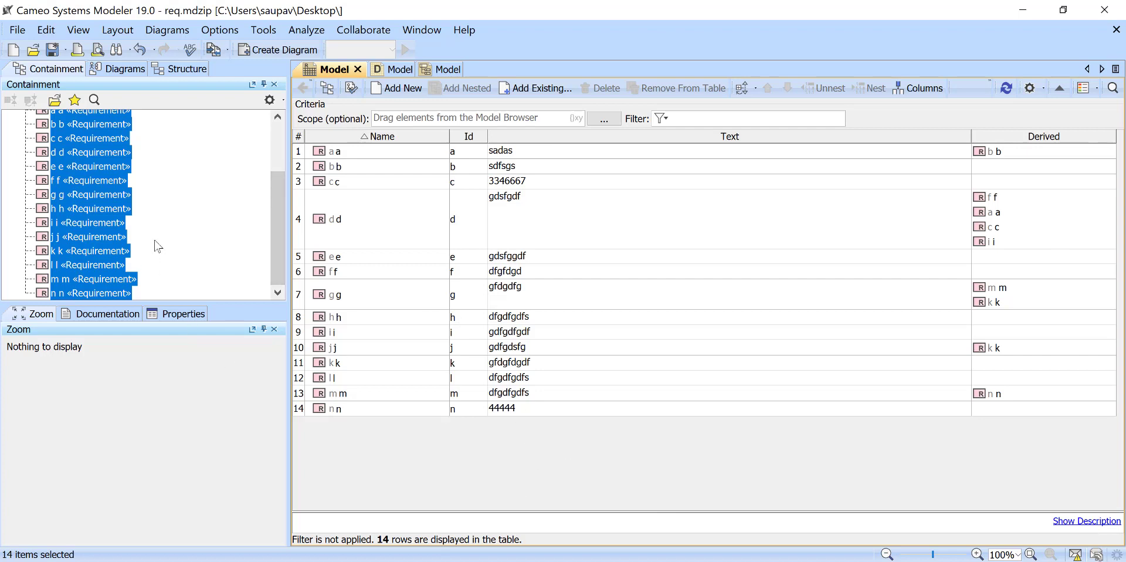
scroll(168, 249, "up", 2)
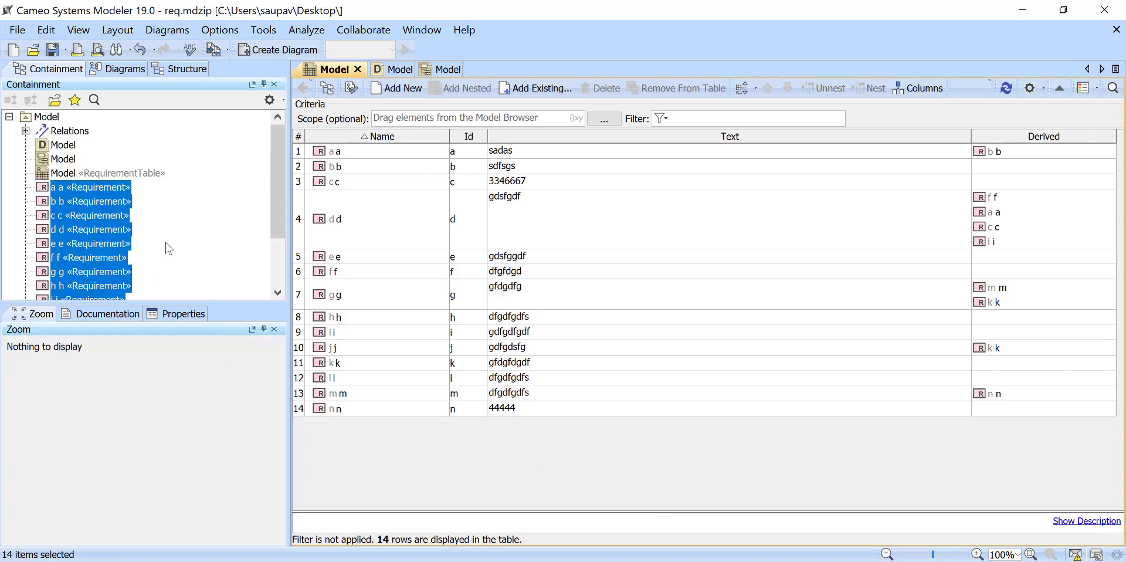